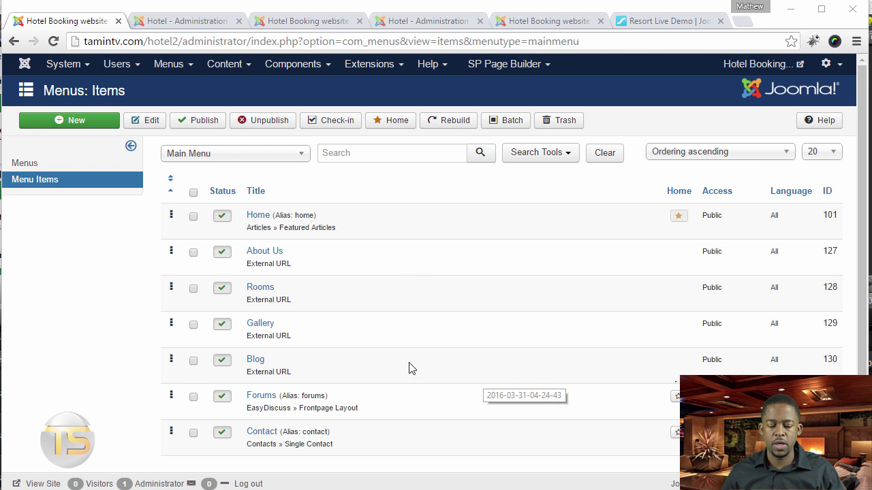
# Open the Home menu item for editing and view the live site's home page.
pyautogui.click(258, 220)
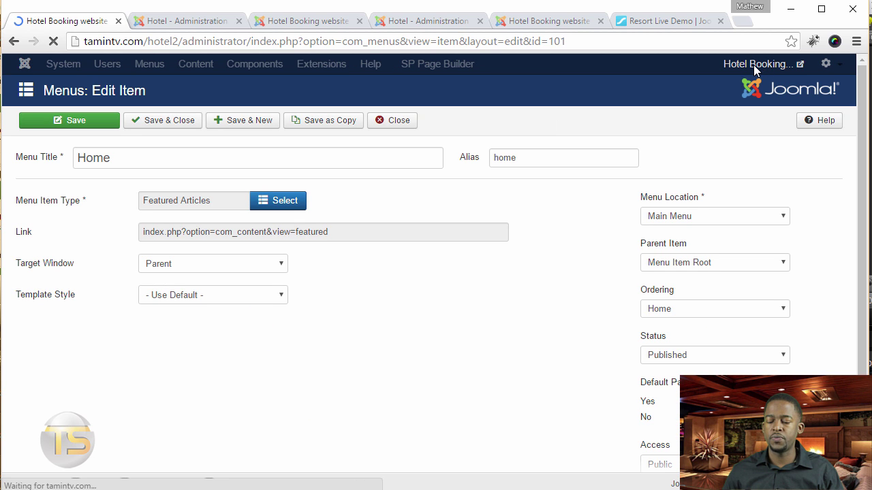
pyautogui.click(753, 65)
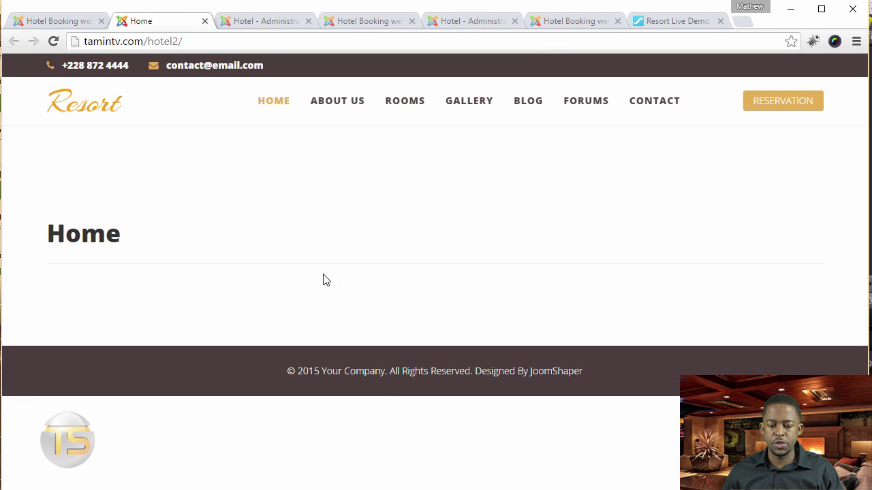
pyautogui.click(59, 22)
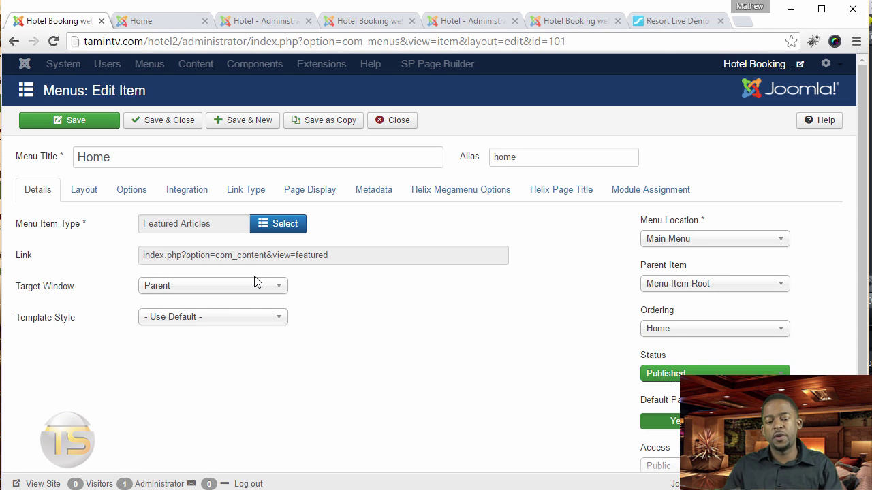
# Set the Home menu item's type to SP Page Builder Page, choose the Home page, and save and close the item.
pyautogui.click(285, 227)
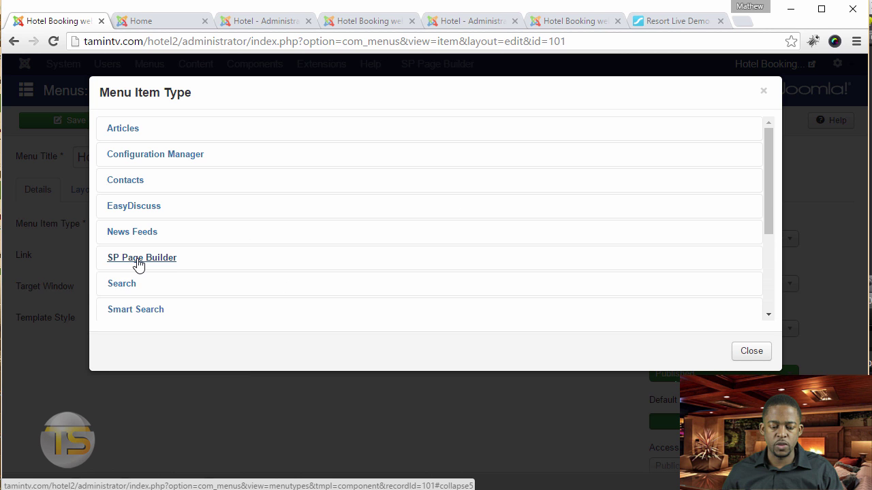
pyautogui.click(138, 263)
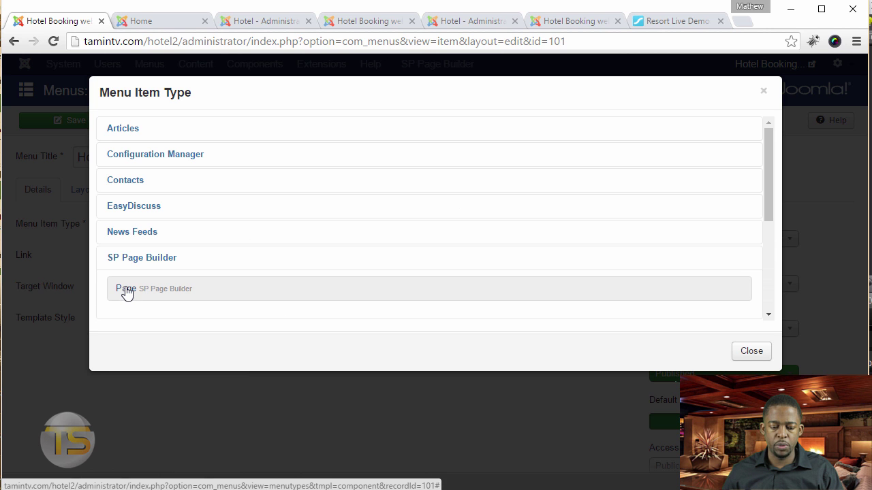
pyautogui.click(127, 290)
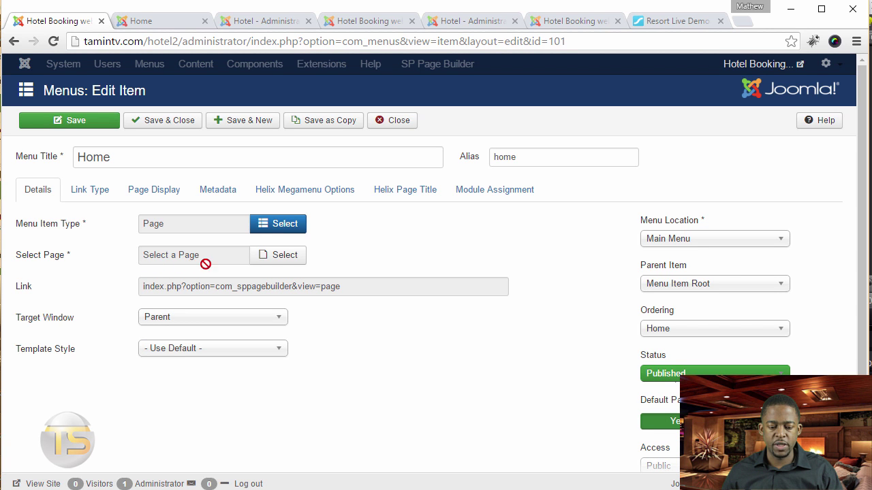
pyautogui.click(279, 257)
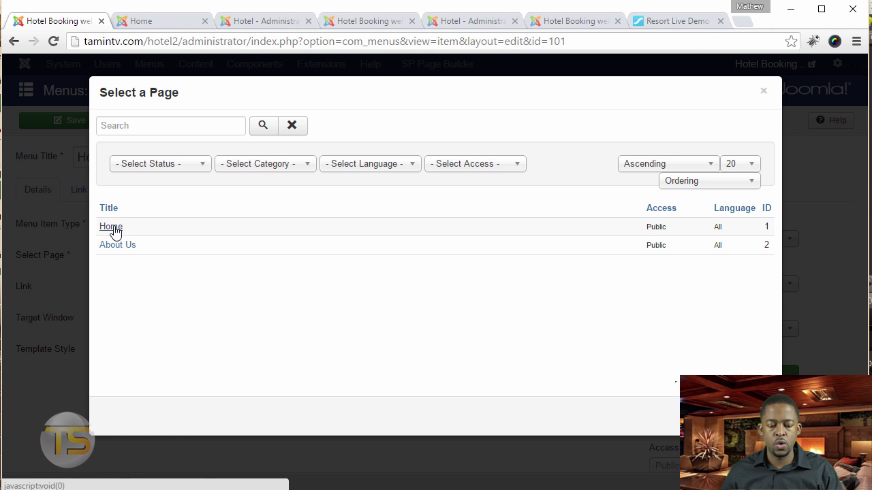
pyautogui.click(111, 228)
pyautogui.click(169, 121)
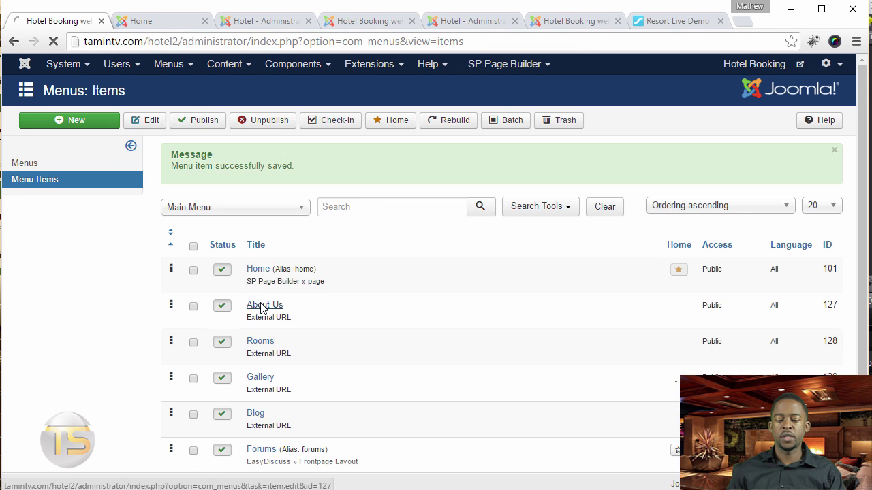
# Make the About Us menu item an SP Page Builder Page linked to the About Us page, clear its alias, and save and close.
pyautogui.click(263, 306)
pyautogui.click(281, 225)
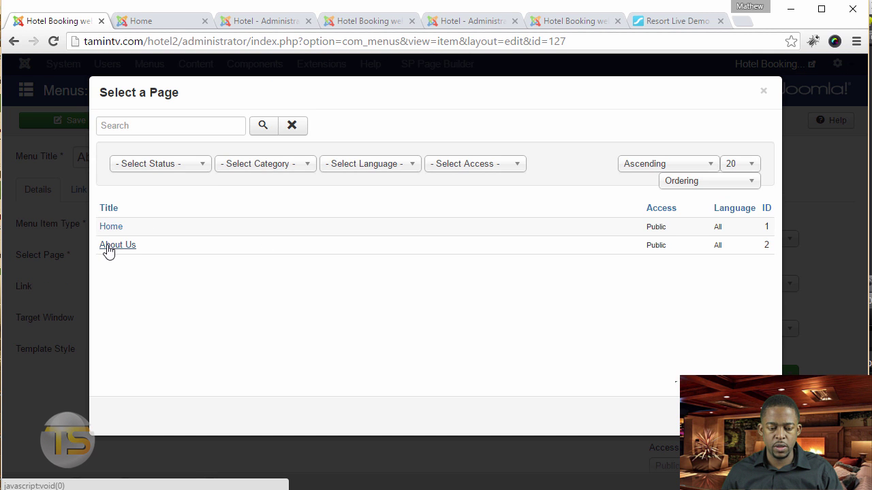
pyautogui.click(109, 249)
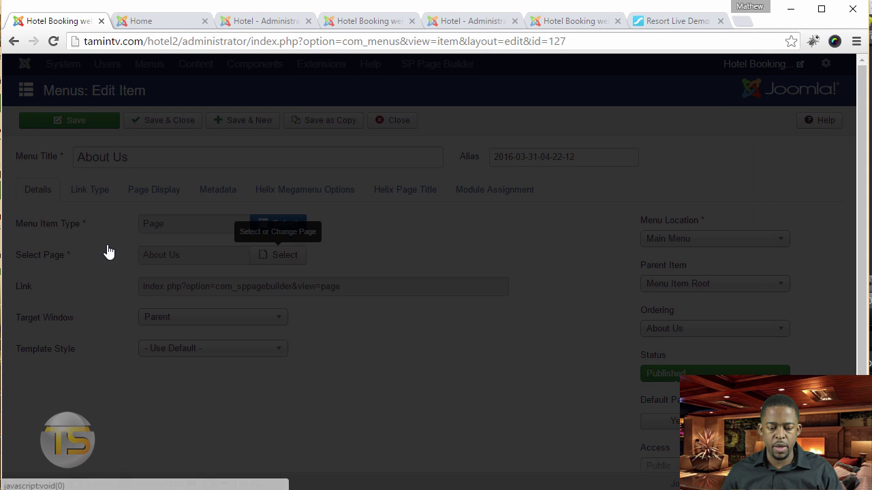
pyautogui.tripleClick(511, 155)
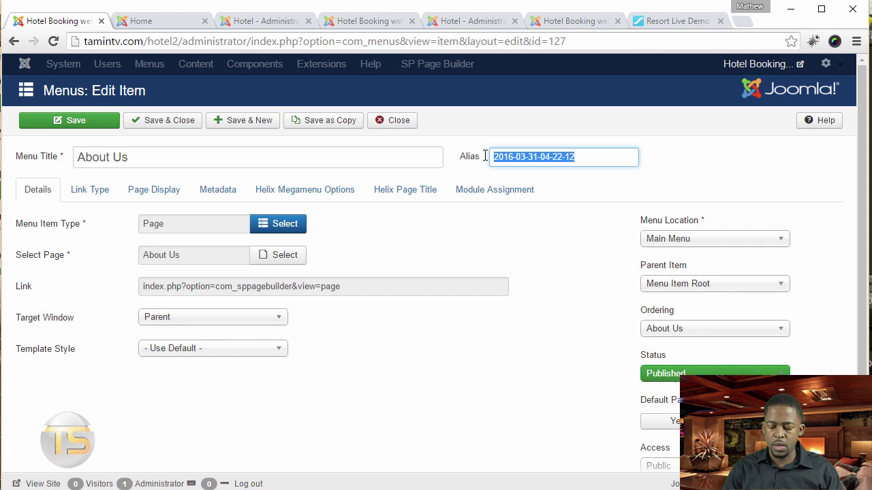
pyautogui.press('BackSpace')
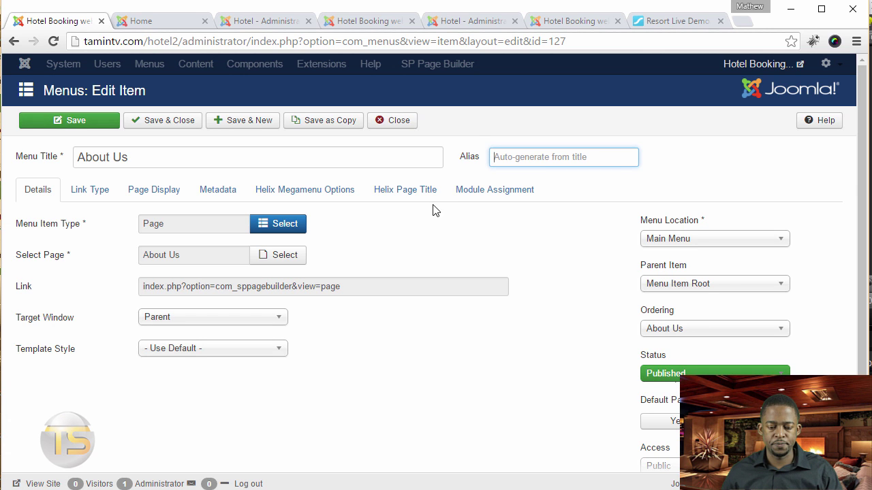
pyautogui.click(163, 120)
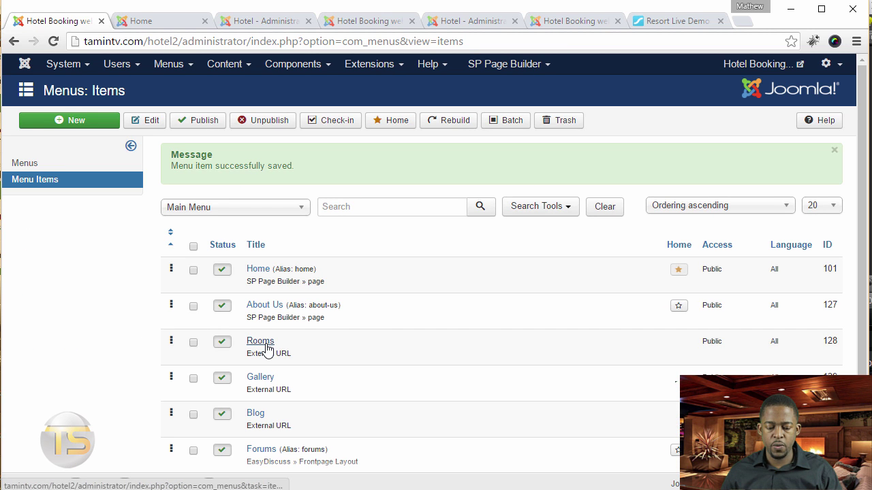
# Make the Rooms menu item show a single Solidres reservation asset, Honolulu Beach Resort, with its alias cleared, and save and close.
pyautogui.click(263, 341)
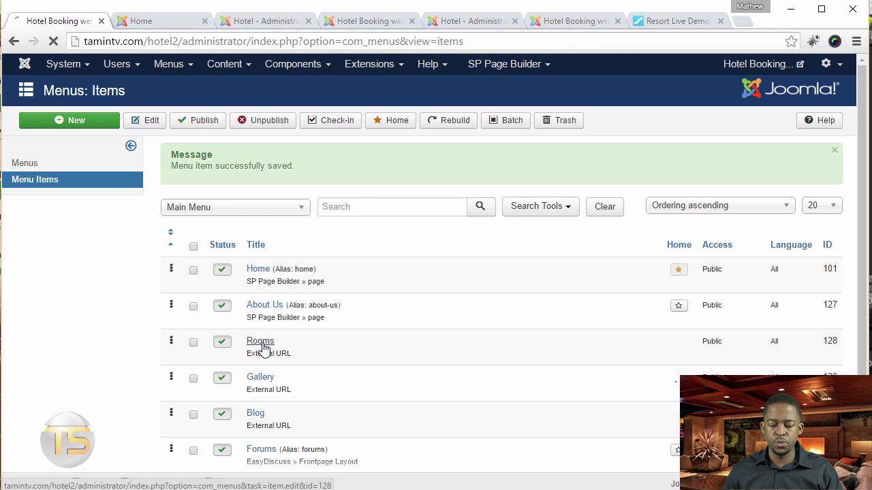
pyautogui.click(512, 158)
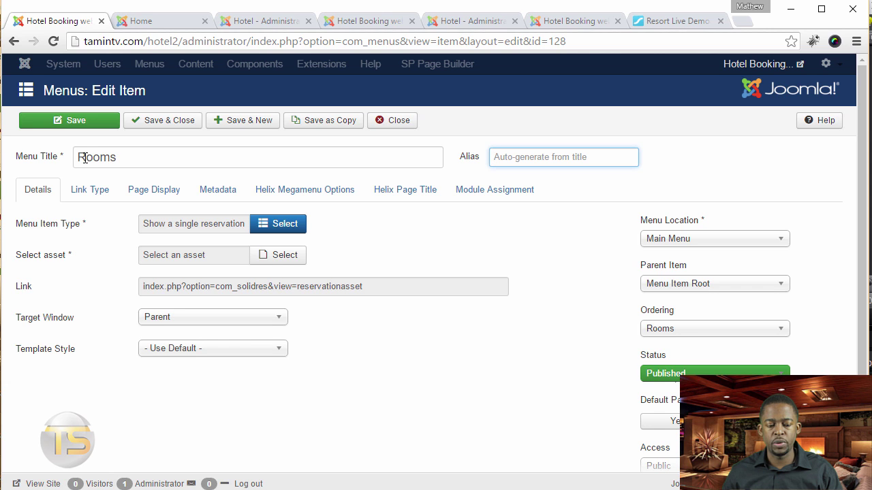
pyautogui.click(126, 157)
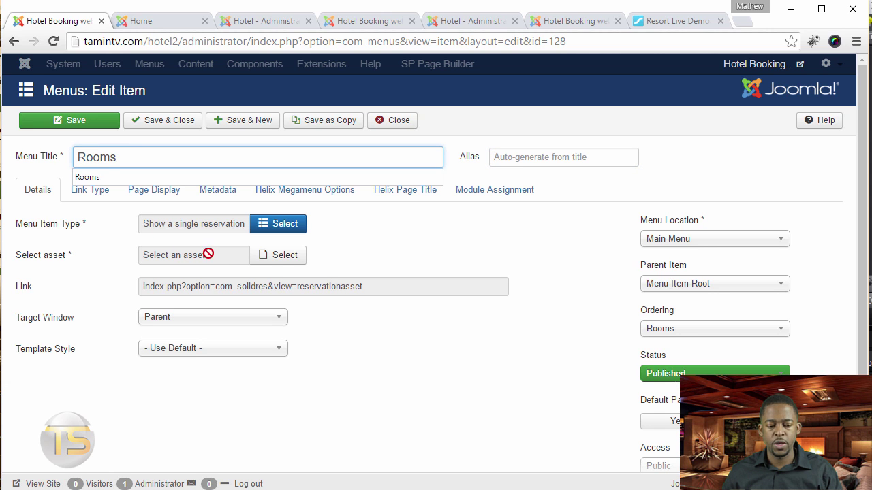
pyautogui.click(384, 252)
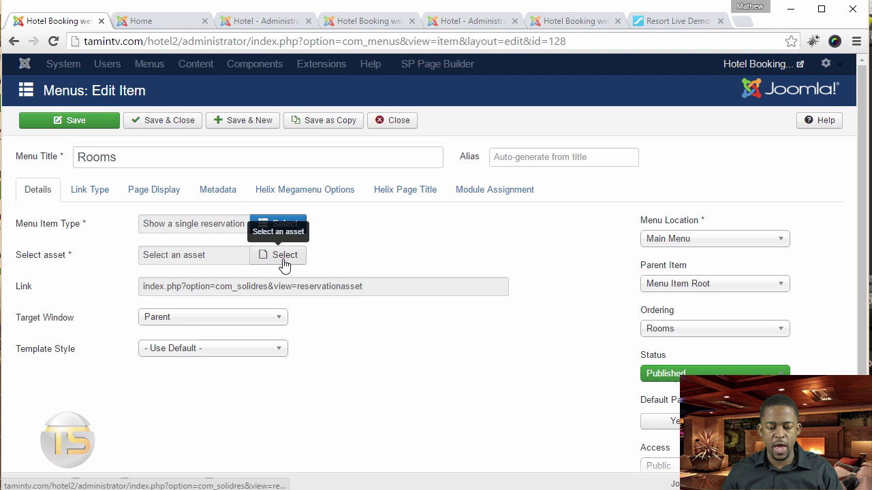
pyautogui.click(284, 259)
pyautogui.click(218, 206)
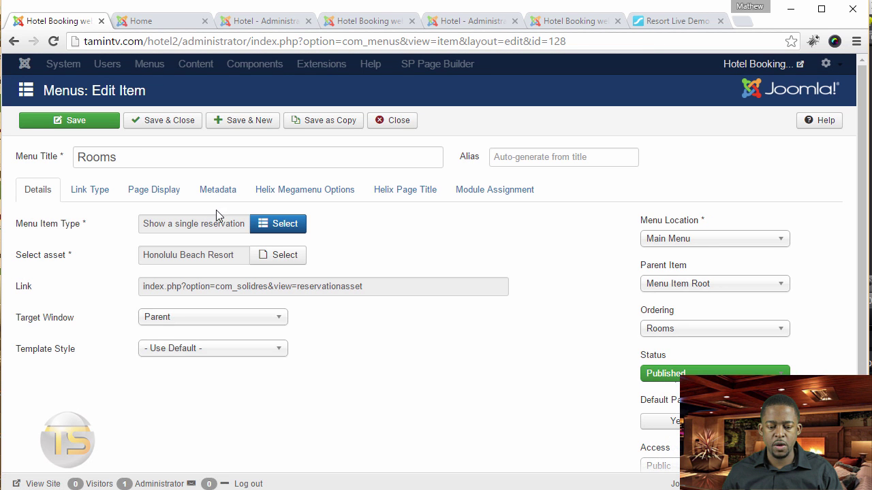
pyautogui.click(142, 124)
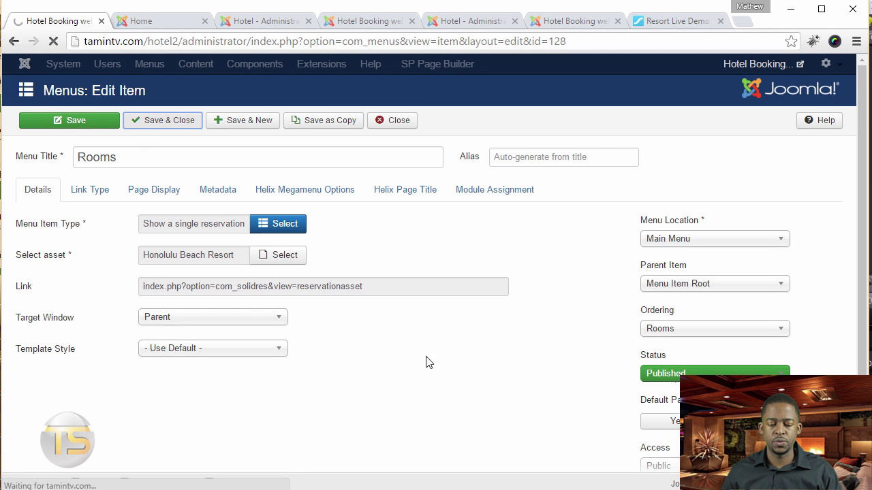
# Set the Blog menu item's type to the Articles Category Blog, clear its alias, and save and close the item.
pyautogui.click(255, 339)
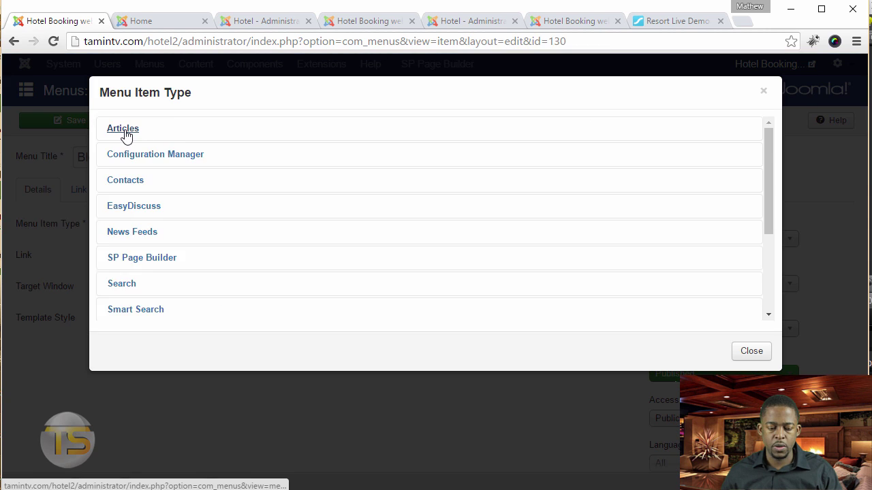
pyautogui.click(124, 129)
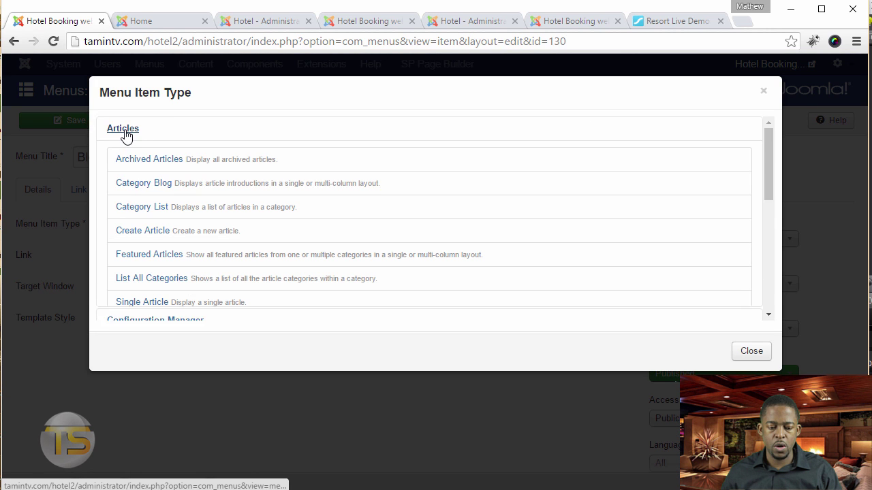
pyautogui.click(145, 184)
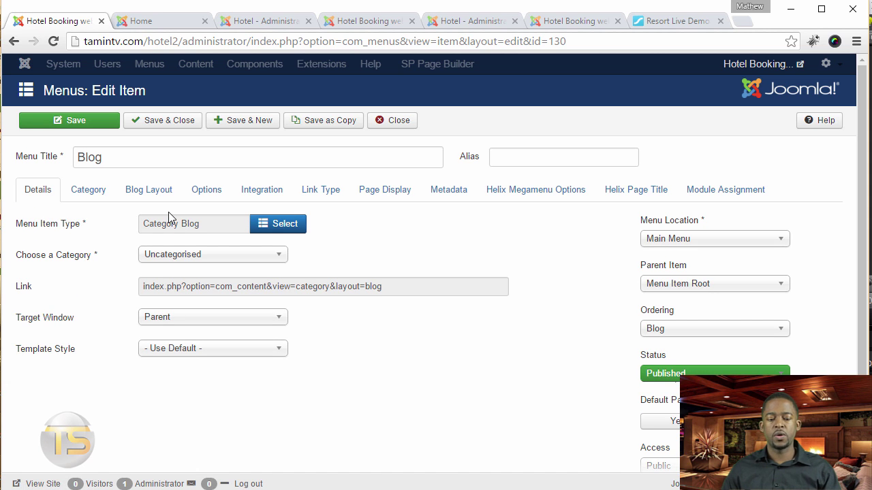
pyautogui.click(172, 121)
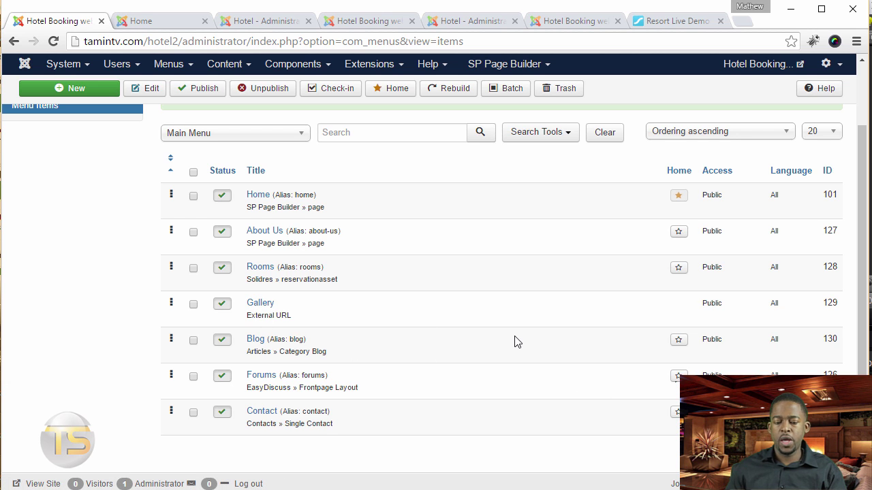
# Open the SP Page Builder pages list and reload the live home page to check its content.
pyautogui.click(508, 68)
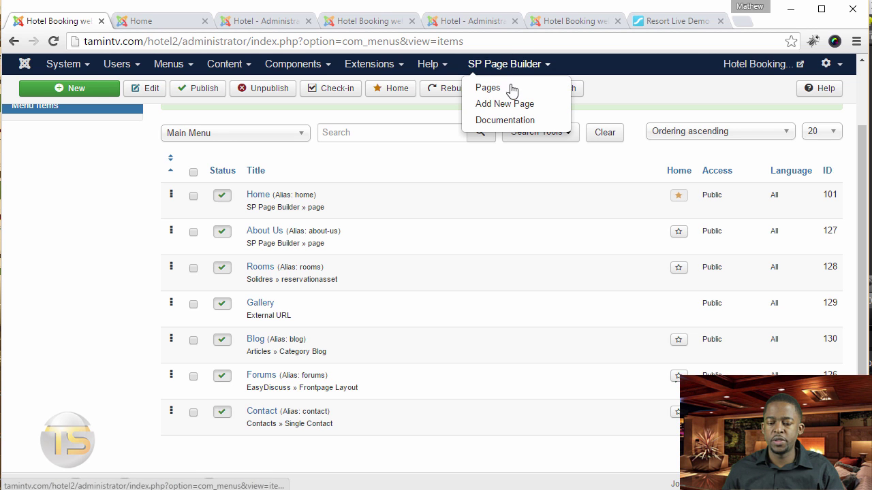
pyautogui.click(510, 91)
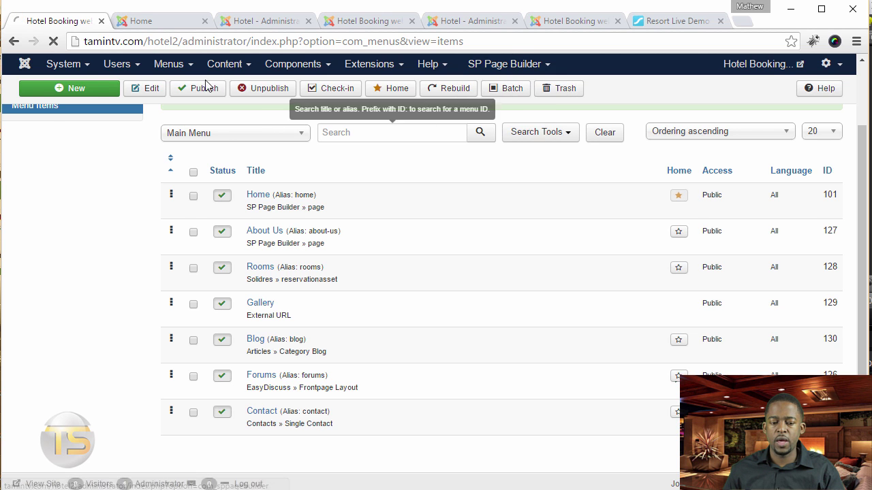
pyautogui.click(155, 19)
pyautogui.click(55, 43)
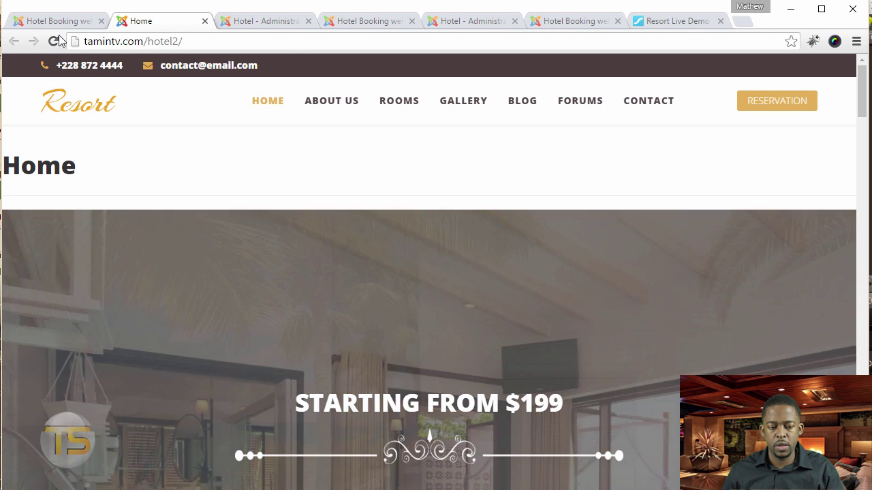
pyautogui.hotkey('ctrl', 'shift', 'Tab')
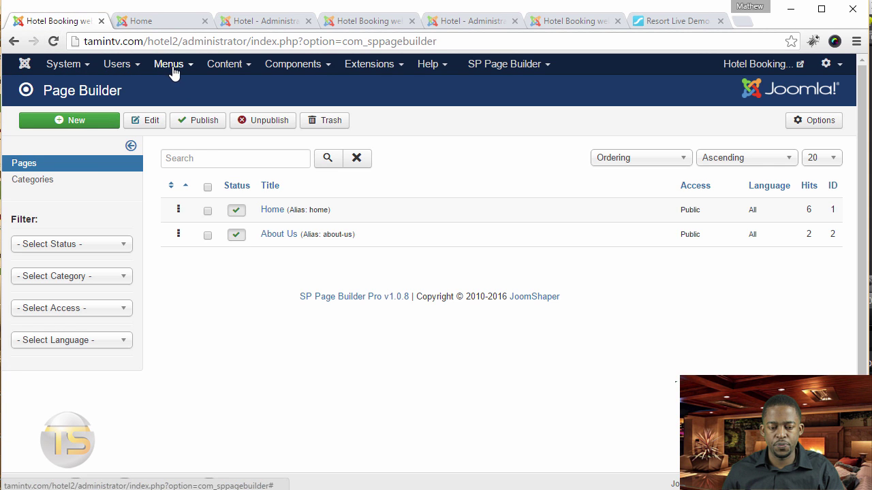
# Hide the page heading of the Main Menu's Home item, set its browser page title to "Hotel Website With Joomla", and save and close.
pyautogui.click(174, 62)
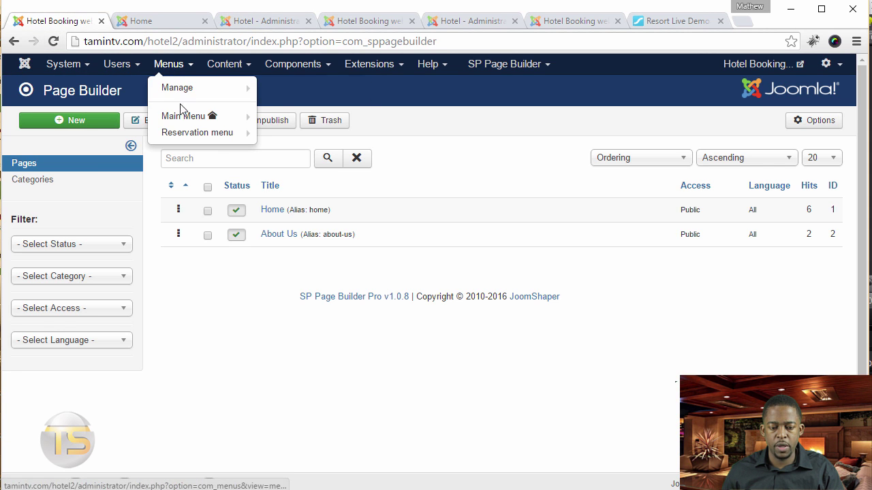
pyautogui.click(183, 123)
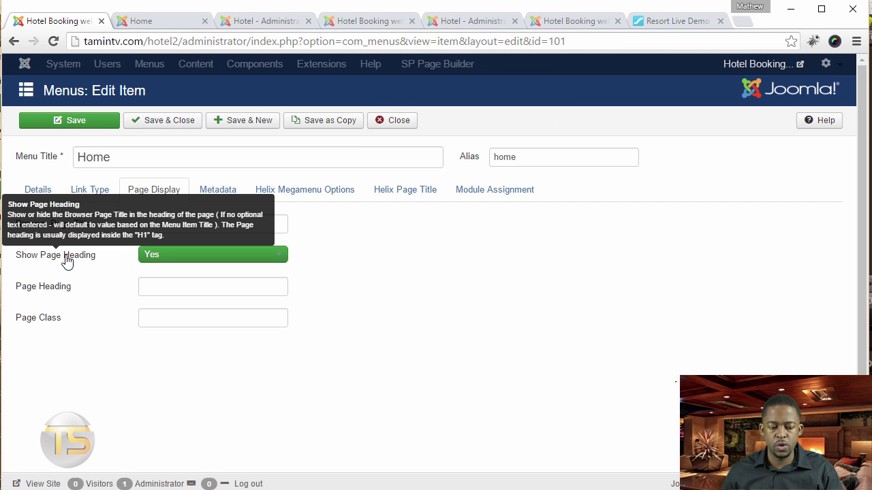
pyautogui.click(189, 256)
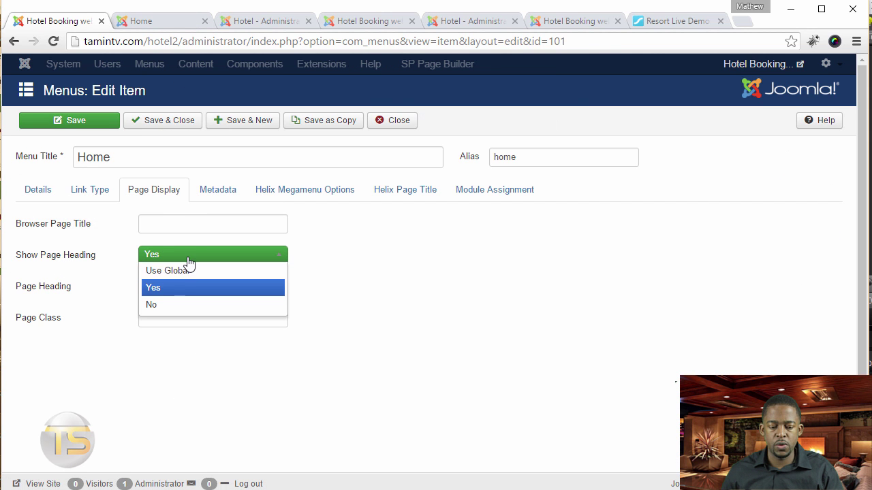
pyautogui.click(170, 304)
pyautogui.click(162, 223)
pyautogui.write('Hotel Website With Joomla')
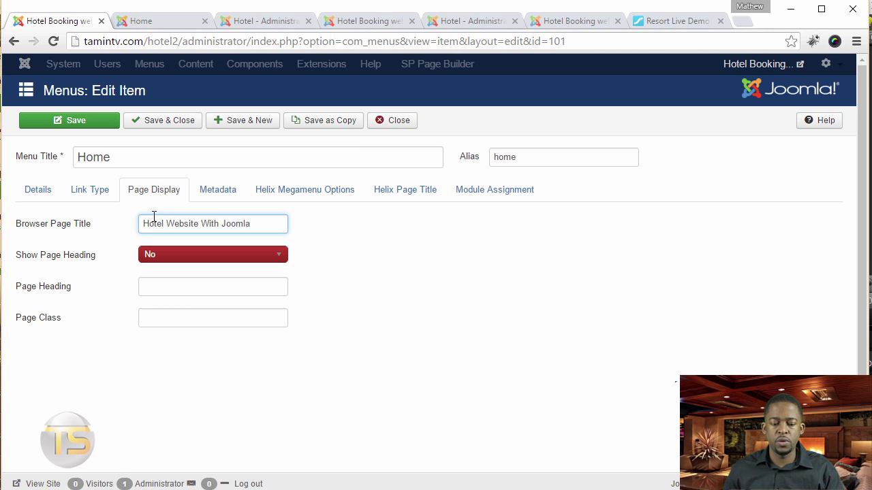
pyautogui.click(172, 120)
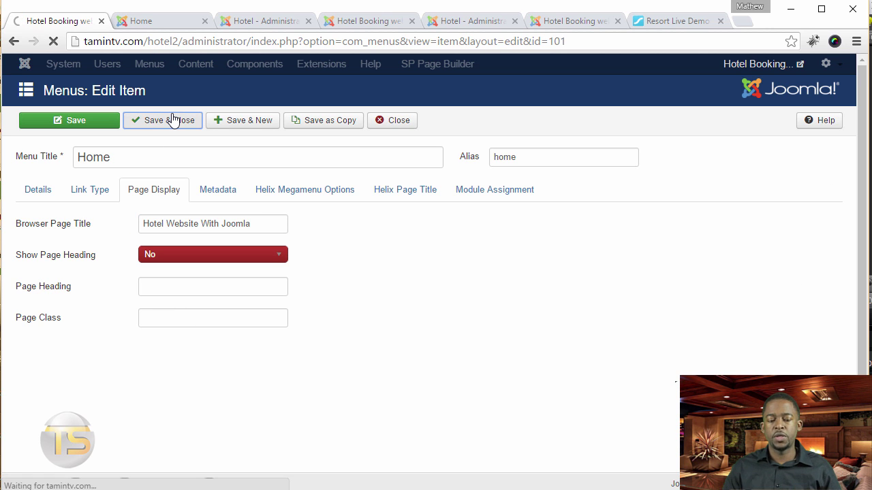
# Reload the live home page to check its heading and browser title, and return to the menu items list.
pyautogui.click(175, 24)
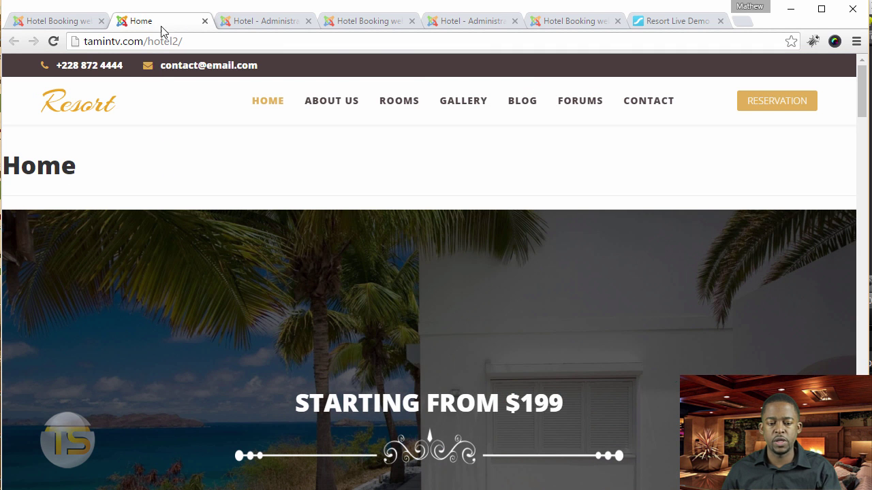
pyautogui.click(53, 41)
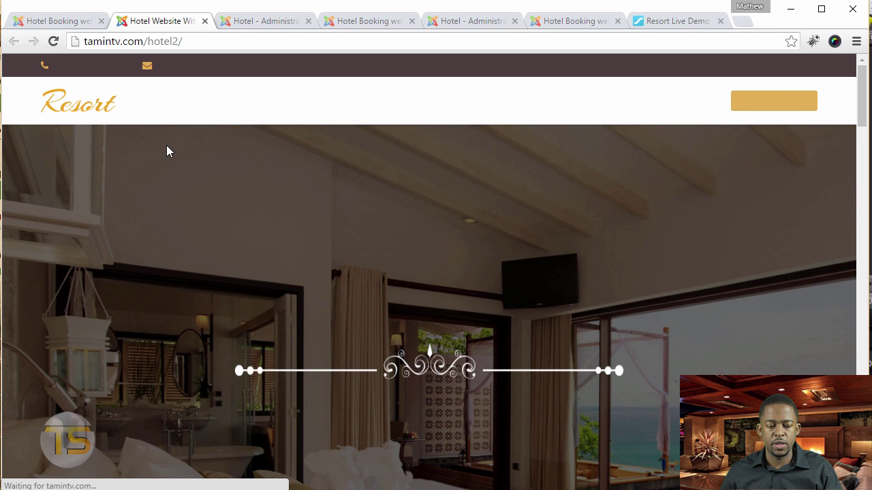
pyautogui.click(58, 28)
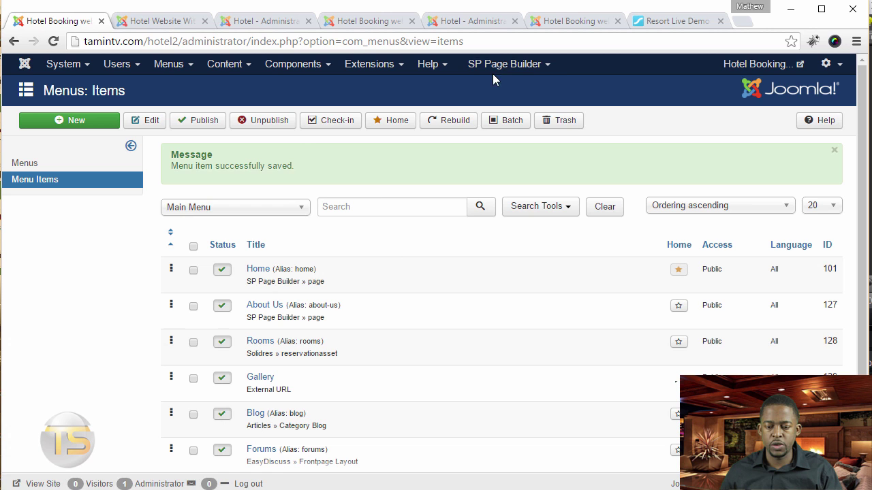
# Create an SP Page Builder page titled "Gallery" and add the Gallery addon to its empty row.
pyautogui.click(507, 64)
pyautogui.click(504, 87)
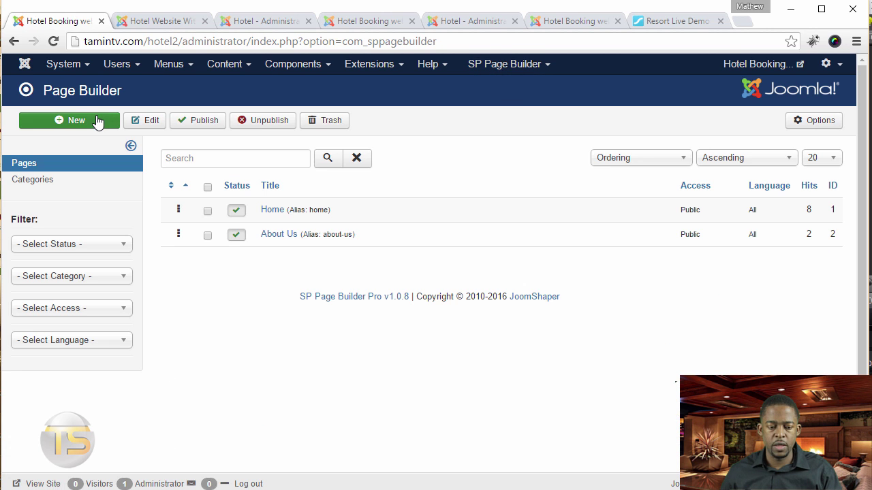
pyautogui.click(97, 120)
pyautogui.write('Gallery')
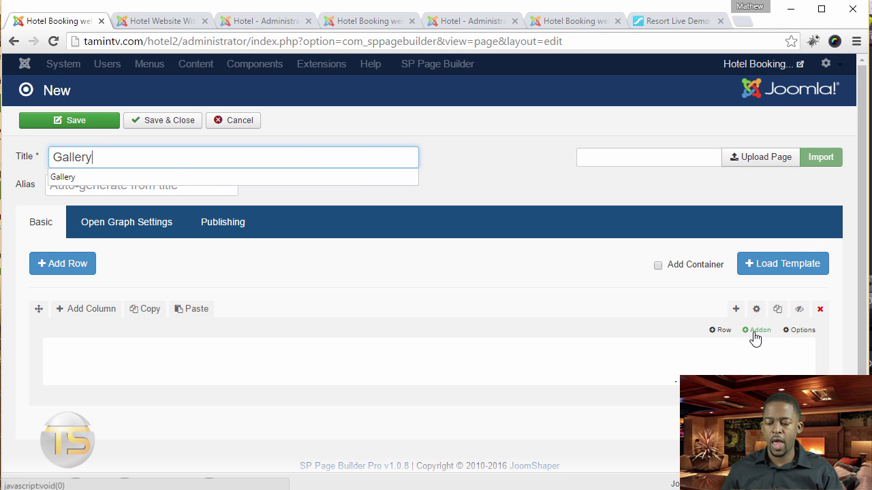
pyautogui.click(756, 331)
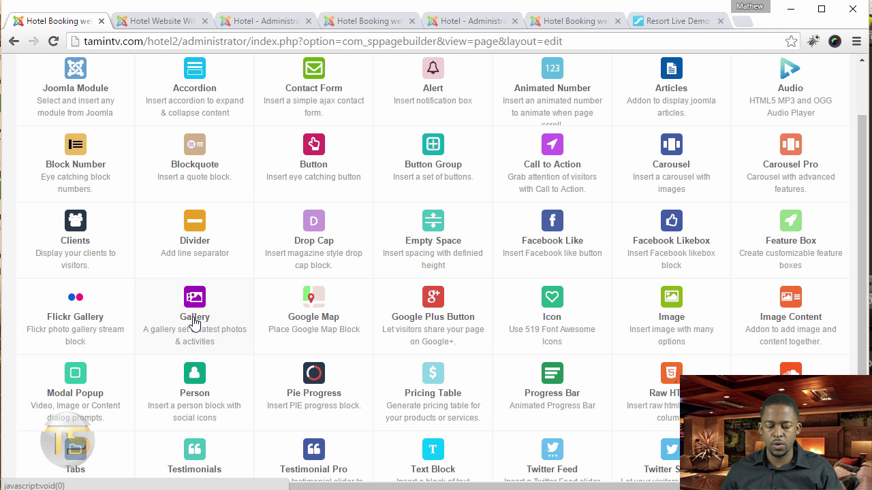
pyautogui.click(193, 319)
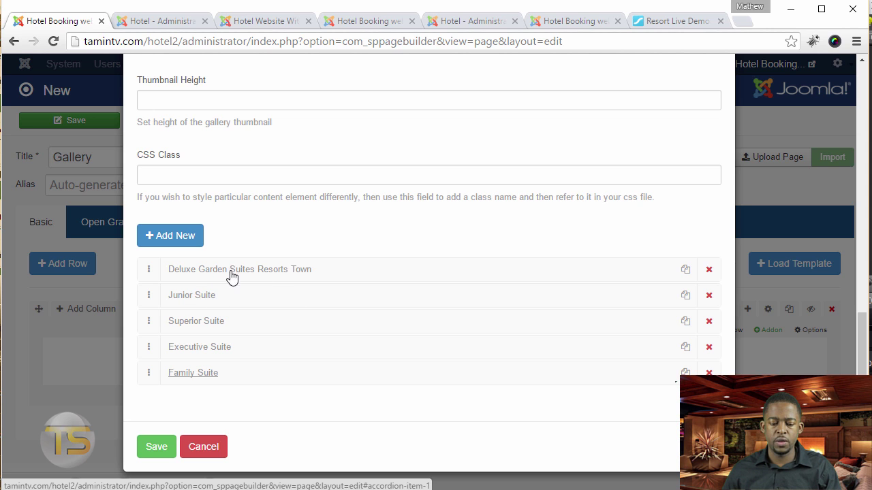
# Check the images and column settings of the Deluxe Garden Suites Resorts Town and Junior Suite items, and save the addon and the page.
pyautogui.click(239, 270)
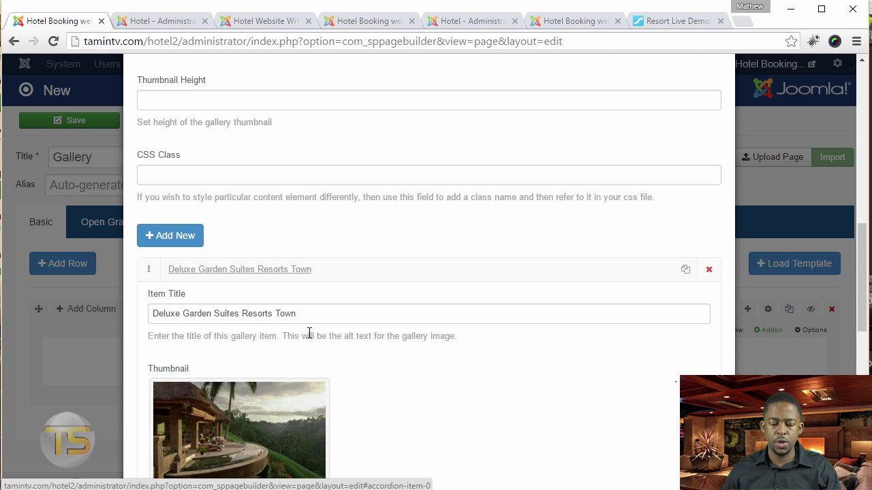
pyautogui.scroll(-4, 286, 306)
pyautogui.scroll(-5, 305, 293)
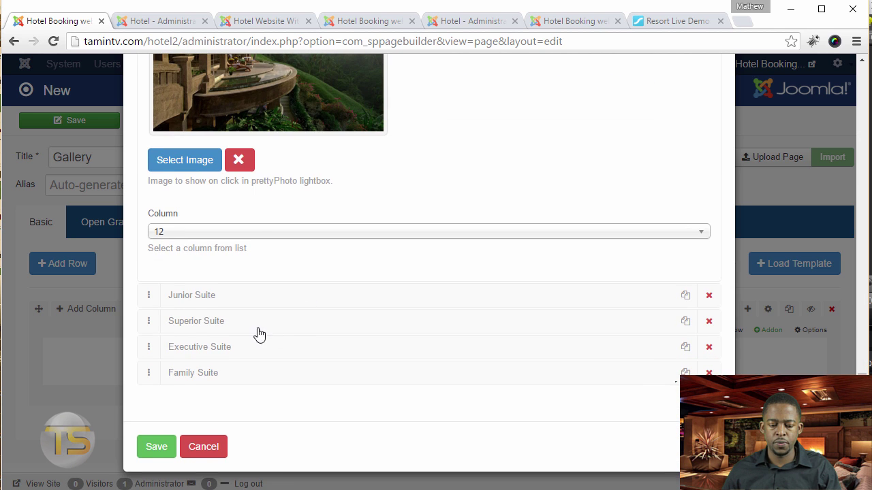
pyautogui.click(213, 302)
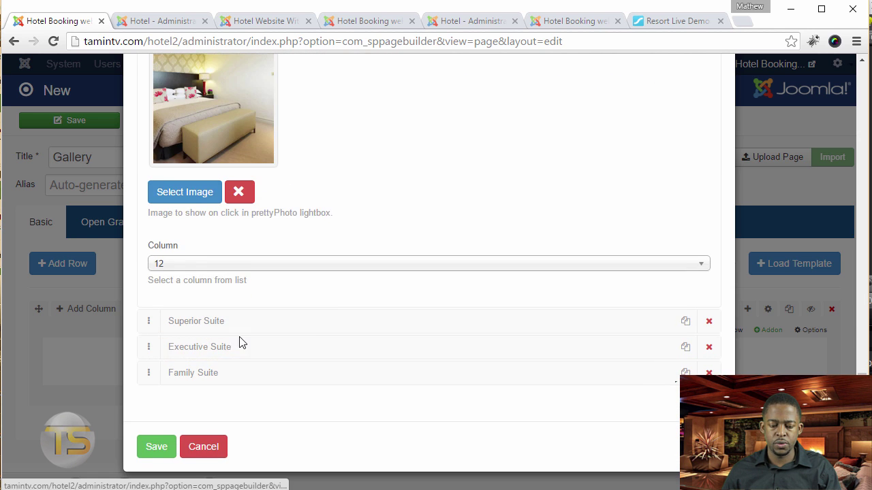
pyautogui.scroll(2, 244, 283)
pyautogui.scroll(-2, 247, 287)
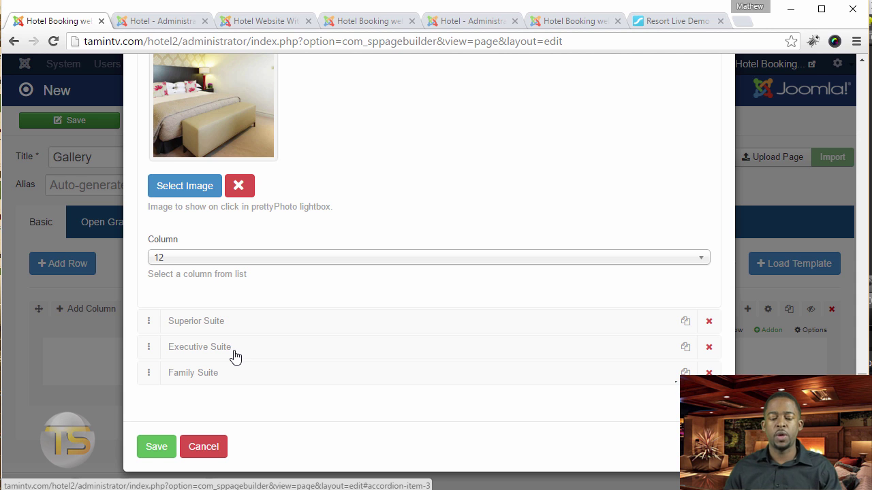
pyautogui.click(151, 453)
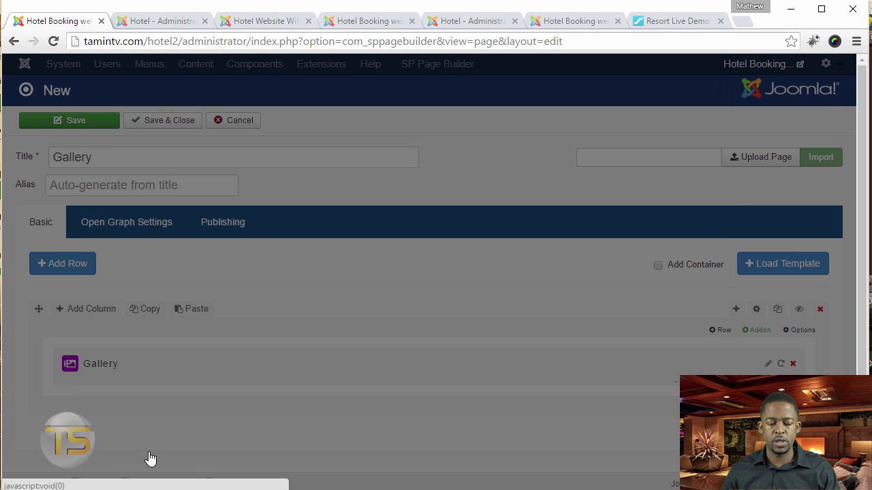
pyautogui.click(74, 128)
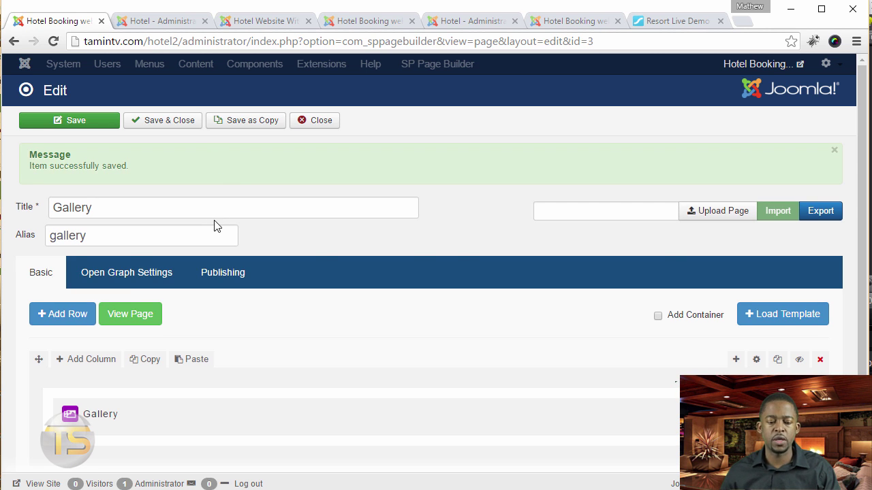
# Compare the image layout of the Gallery menu page with the new page's front-end view, and enlarge the Junior Suite image there.
pyautogui.click(315, 21)
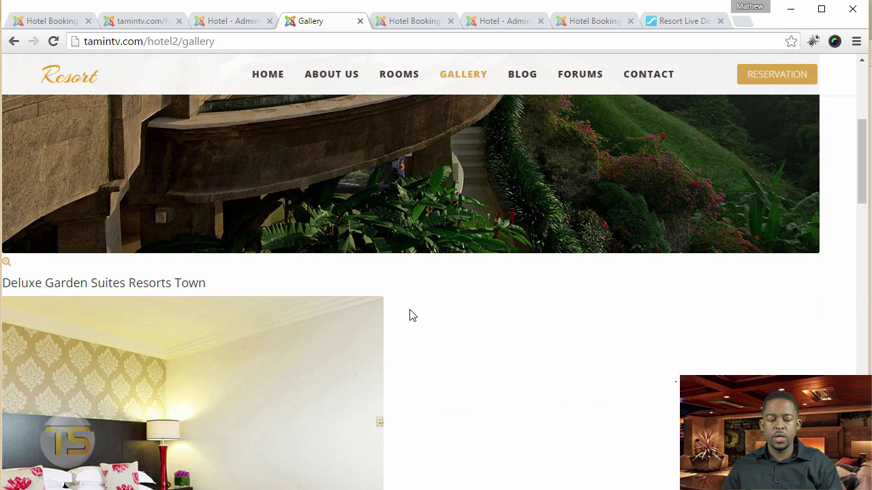
pyautogui.scroll(3, 411, 306)
pyautogui.scroll(-8, 230, 201)
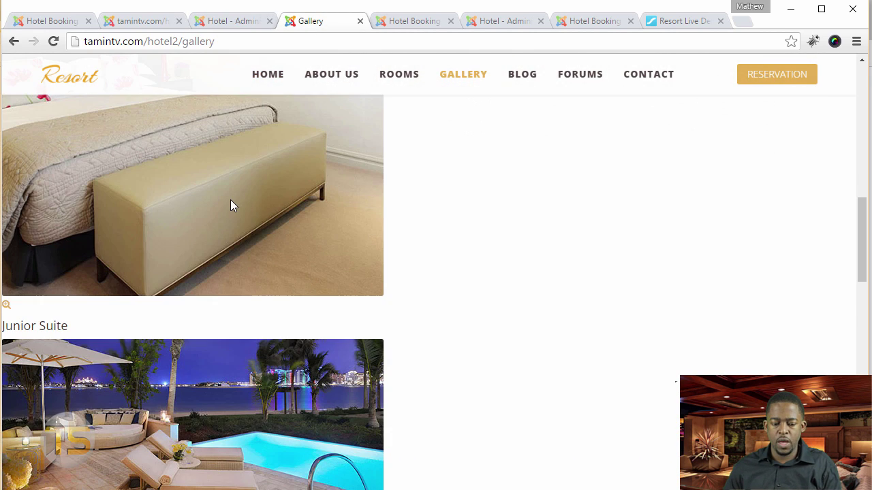
pyautogui.scroll(-3, 148, 323)
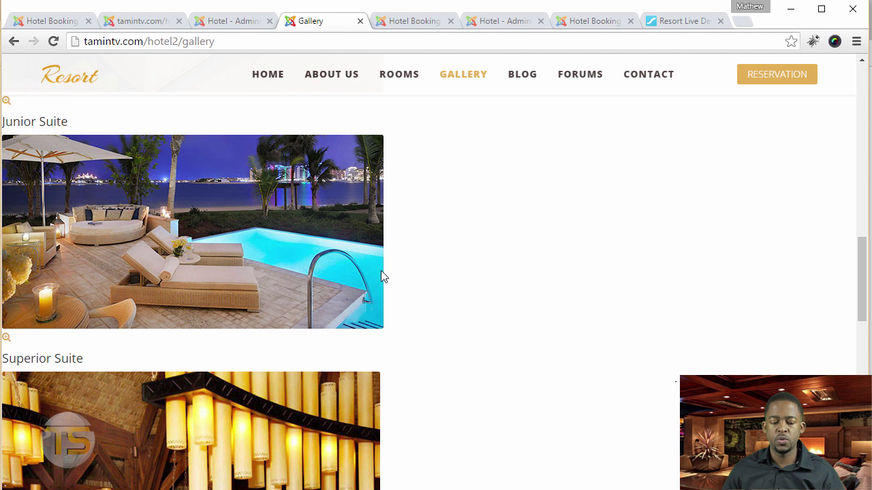
pyautogui.scroll(-5, 381, 271)
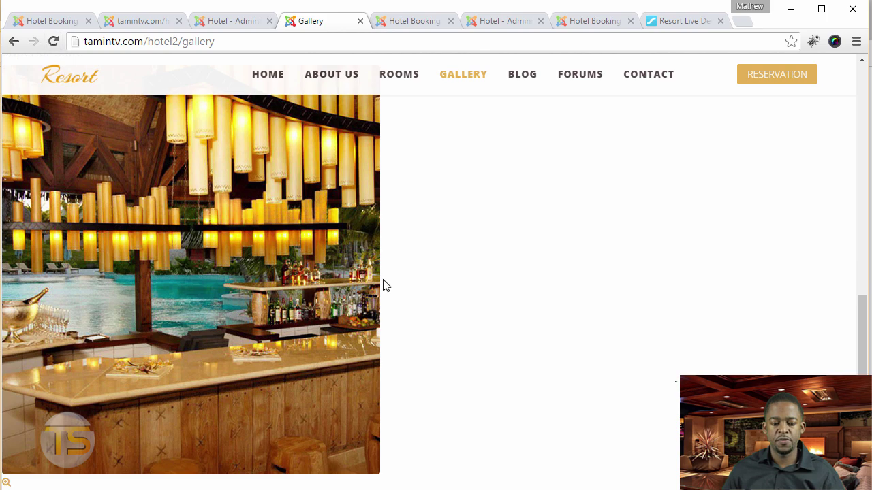
pyautogui.click(149, 24)
pyautogui.scroll(-2, 337, 329)
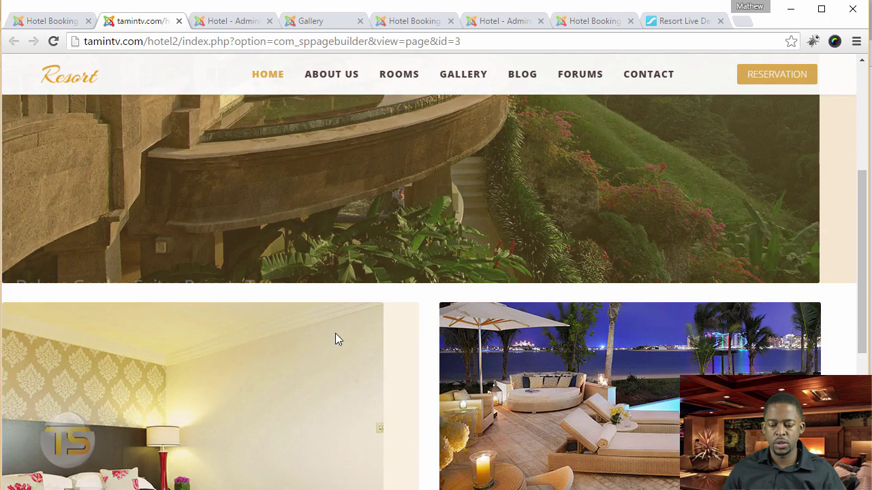
pyautogui.scroll(-4, 335, 338)
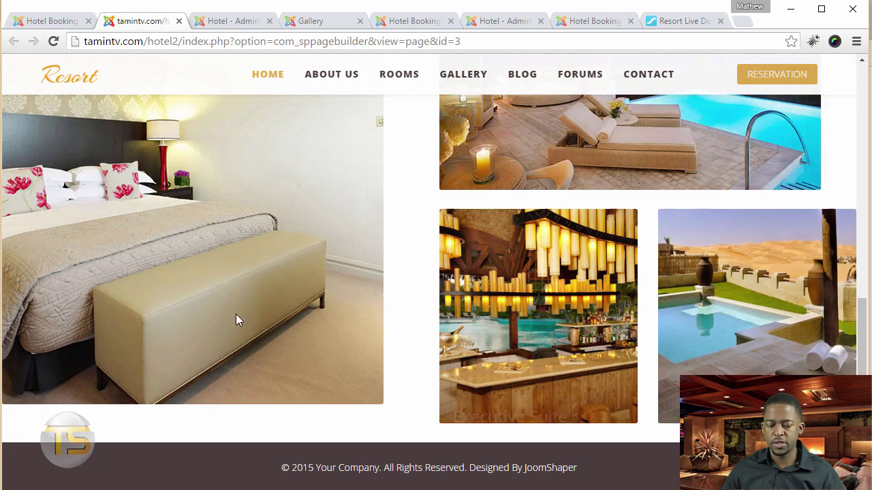
pyautogui.click(205, 203)
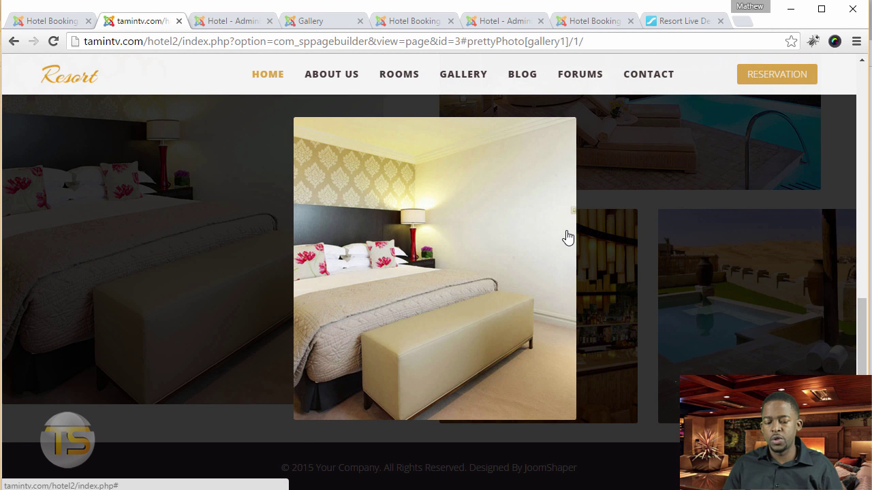
# Examine the Deluxe Garden Suites Resorts Town item's column setting in the Gallery addon and compare it with the image's width on the page.
pyautogui.click(58, 23)
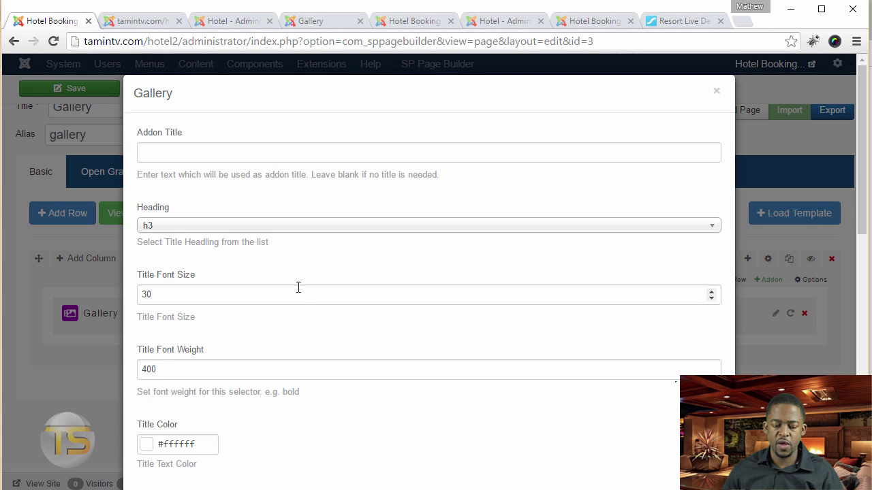
pyautogui.scroll(-10, 299, 291)
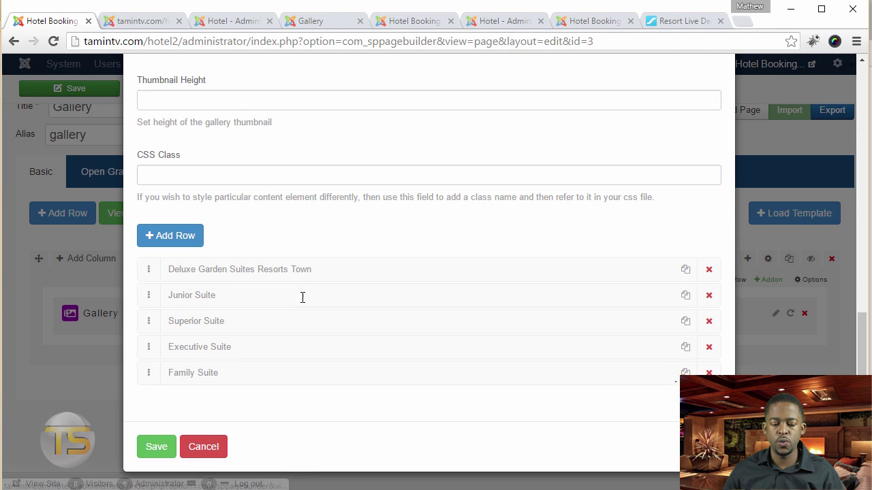
pyautogui.click(200, 273)
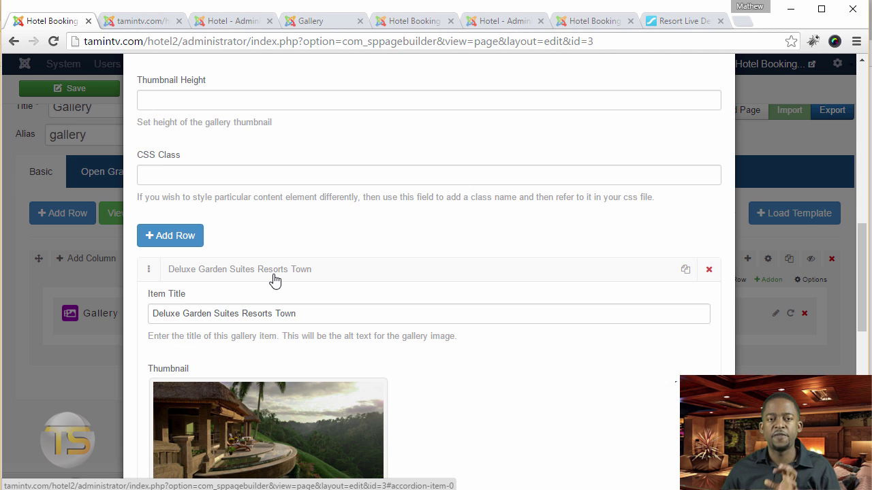
pyautogui.scroll(-9, 270, 302)
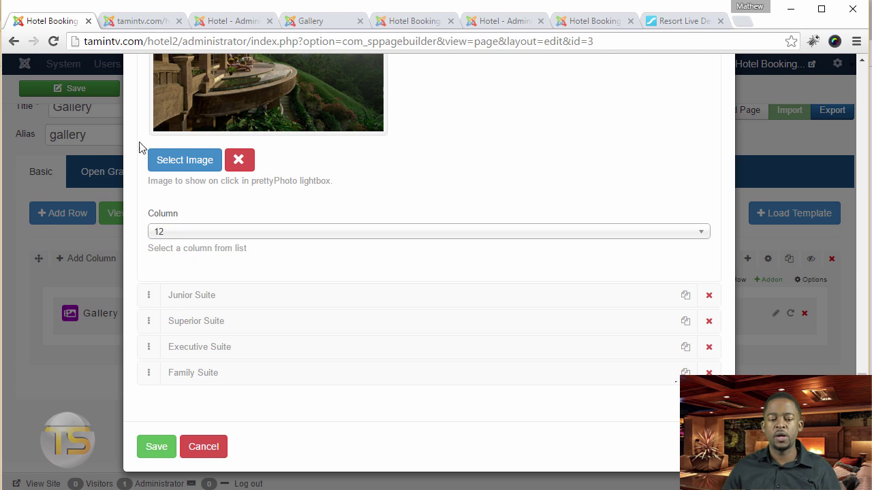
pyautogui.click(143, 21)
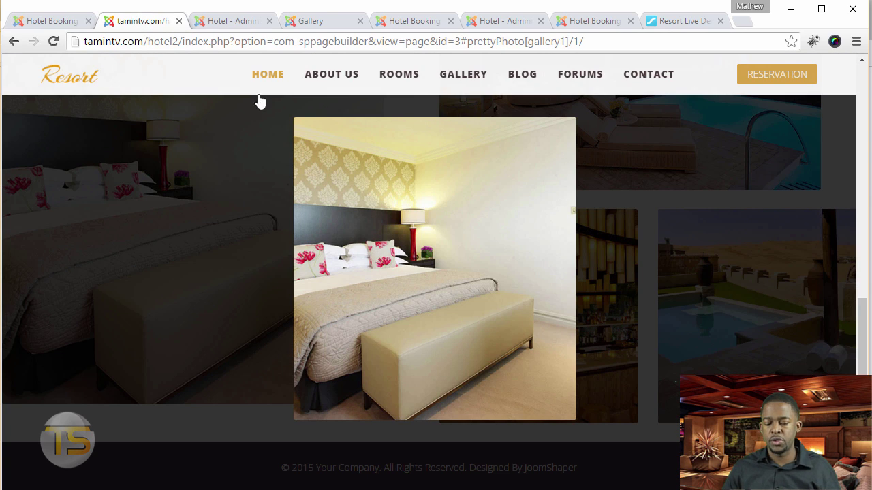
pyautogui.click(224, 111)
pyautogui.scroll(3, 300, 240)
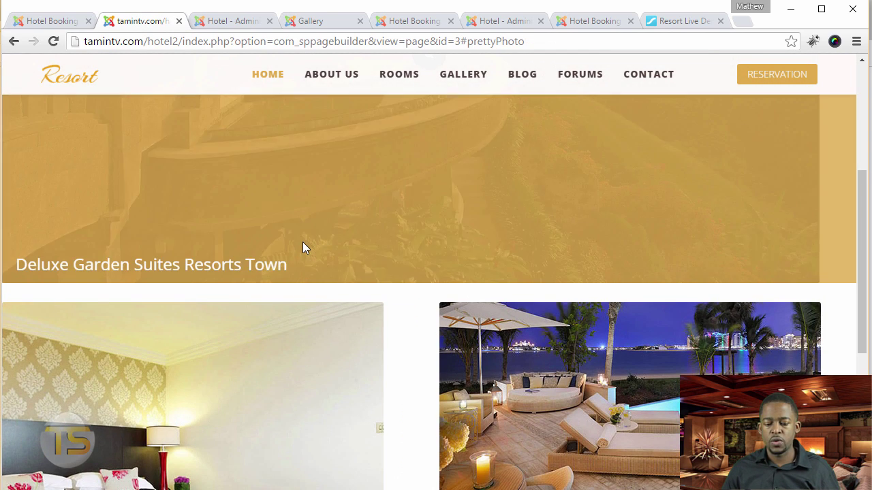
pyautogui.scroll(-2, 303, 241)
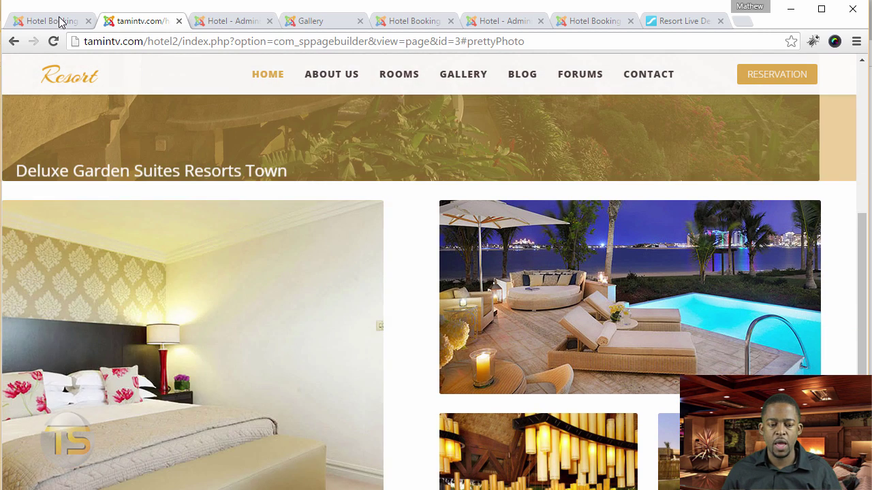
# Examine the Junior Suite item's column setting and compare it with the image's width on the front-end page.
pyautogui.click(59, 22)
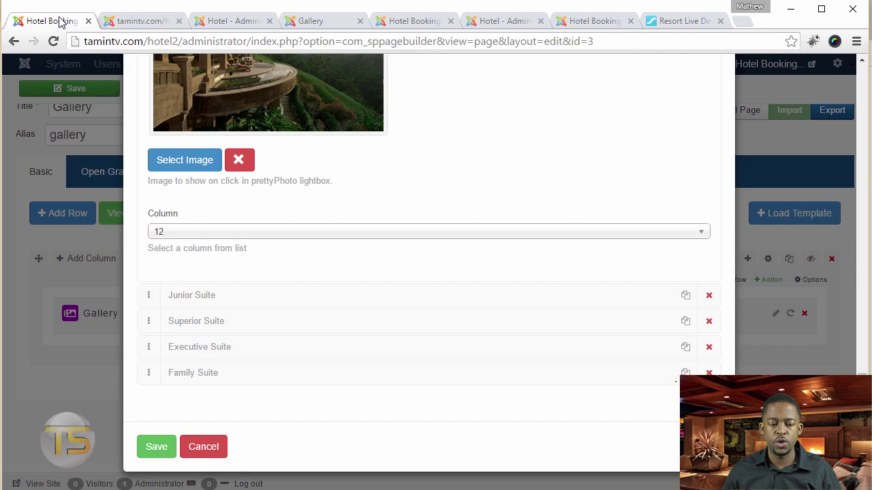
pyautogui.click(209, 298)
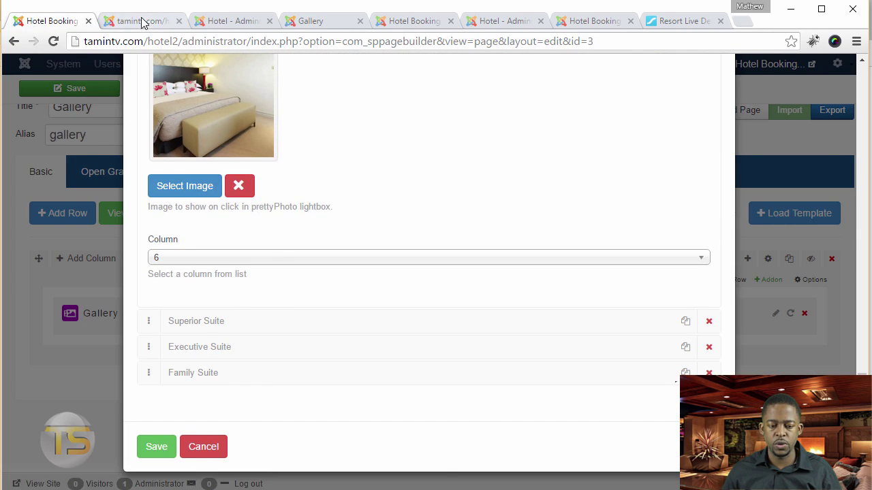
pyautogui.click(141, 22)
pyautogui.hotkey('ctrl', '1')
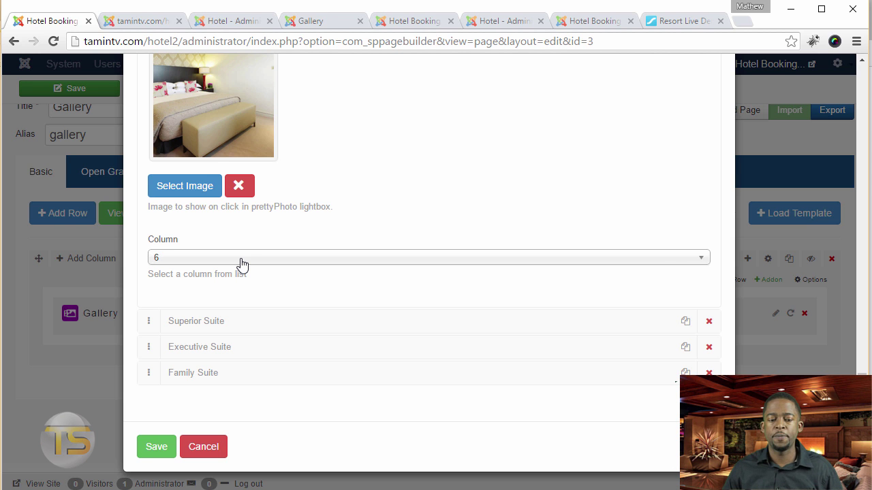
pyautogui.click(153, 22)
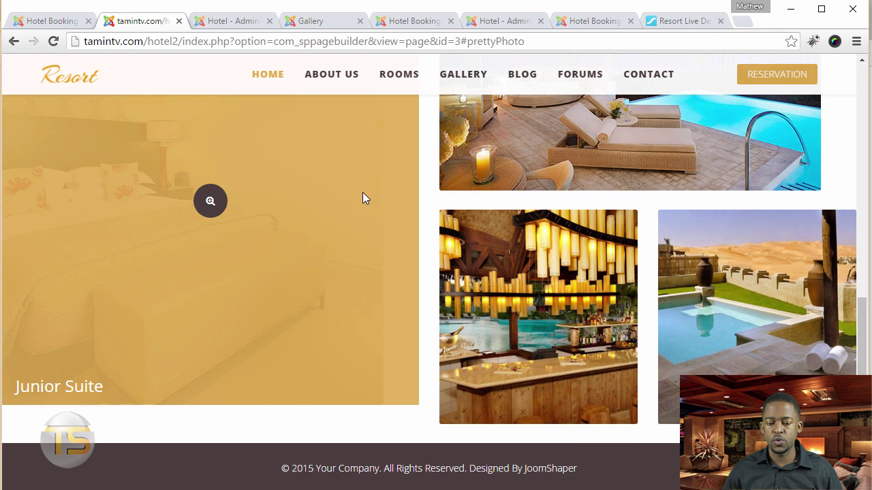
pyautogui.scroll(2, 238, 191)
pyautogui.scroll(-3, 129, 218)
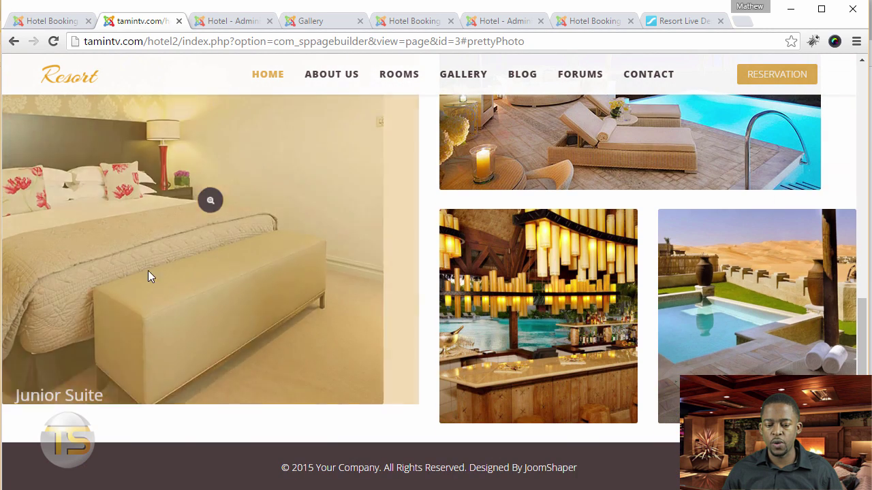
# Examine the Superior Suite and Executive Suite items' settings, and compare them with the full image grid on the front-end page.
pyautogui.click(43, 21)
pyautogui.click(204, 323)
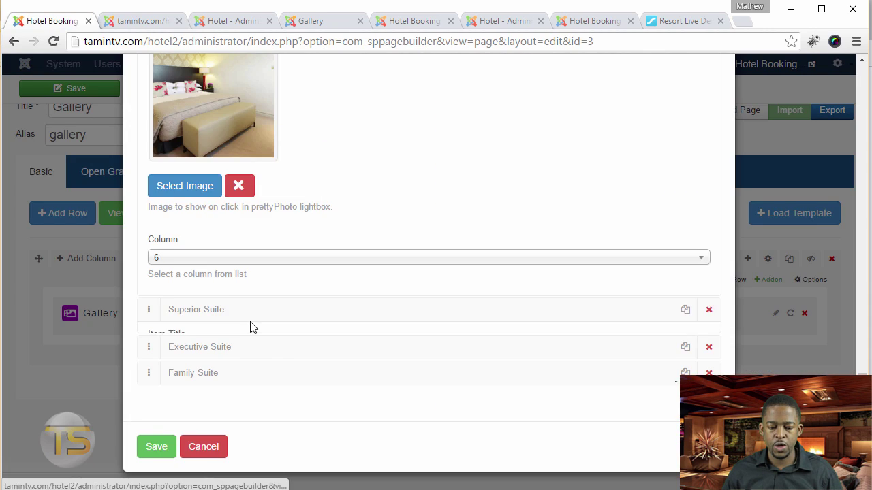
pyautogui.click(226, 349)
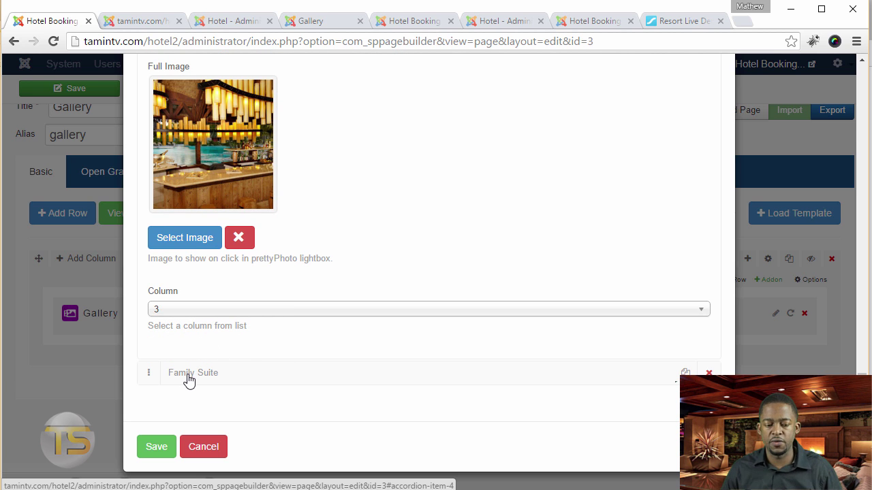
pyautogui.click(153, 21)
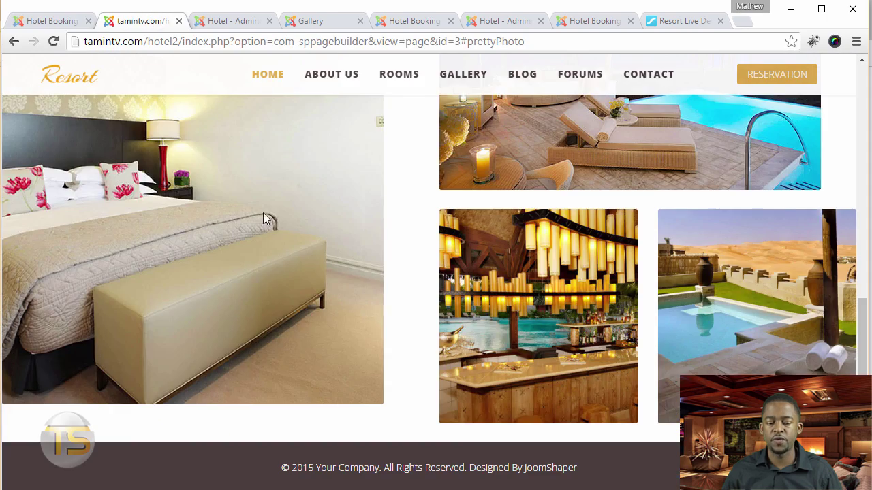
pyautogui.scroll(3, 441, 335)
pyautogui.scroll(5, 440, 335)
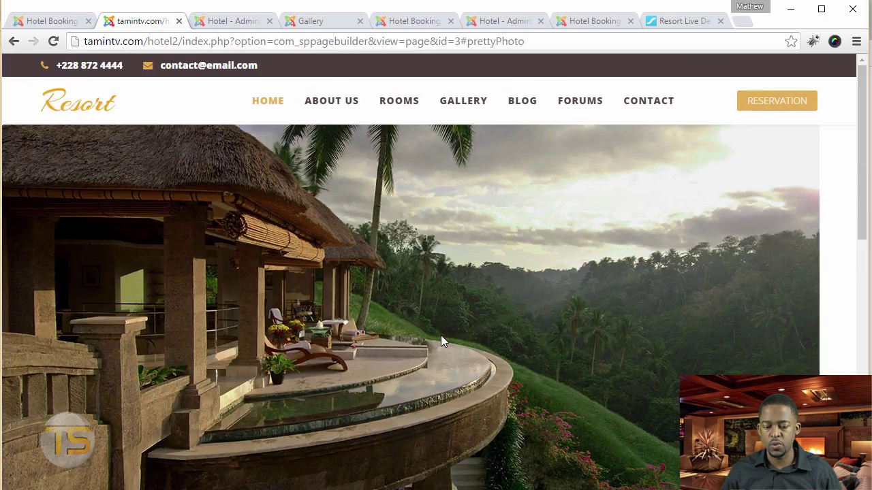
pyautogui.scroll(-6, 444, 338)
pyautogui.scroll(-2, 472, 362)
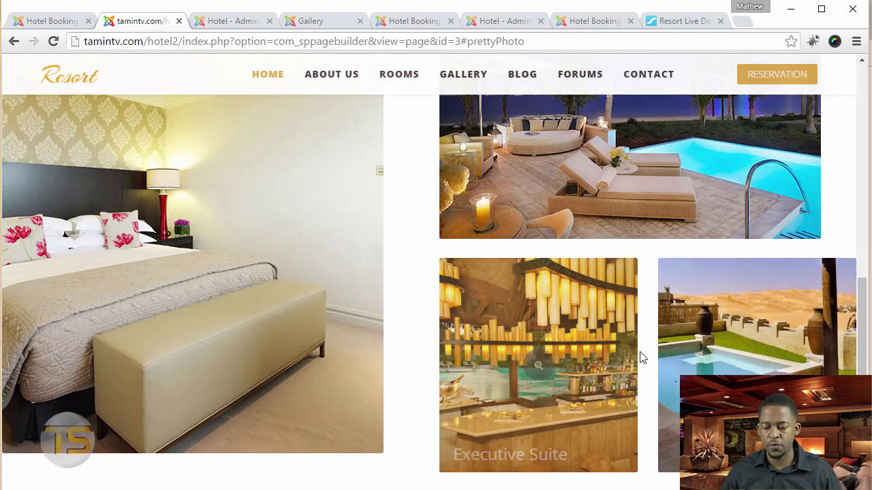
pyautogui.scroll(5, 617, 301)
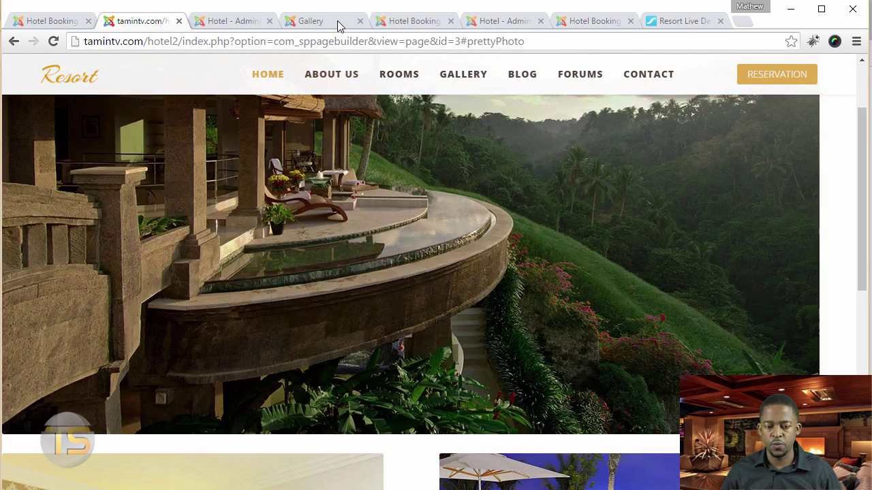
# Review the stacked image layout on the Gallery menu page against the addon's column setting.
pyautogui.click(337, 20)
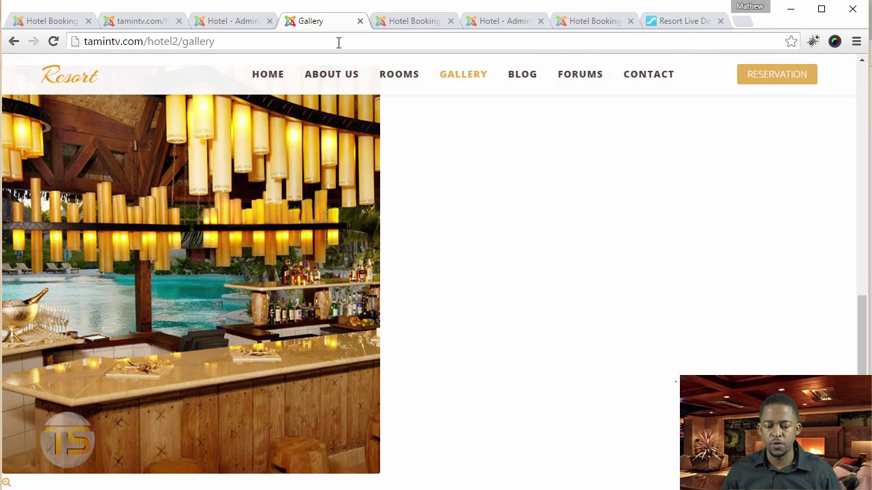
pyautogui.scroll(1, 557, 252)
pyautogui.scroll(5, 557, 252)
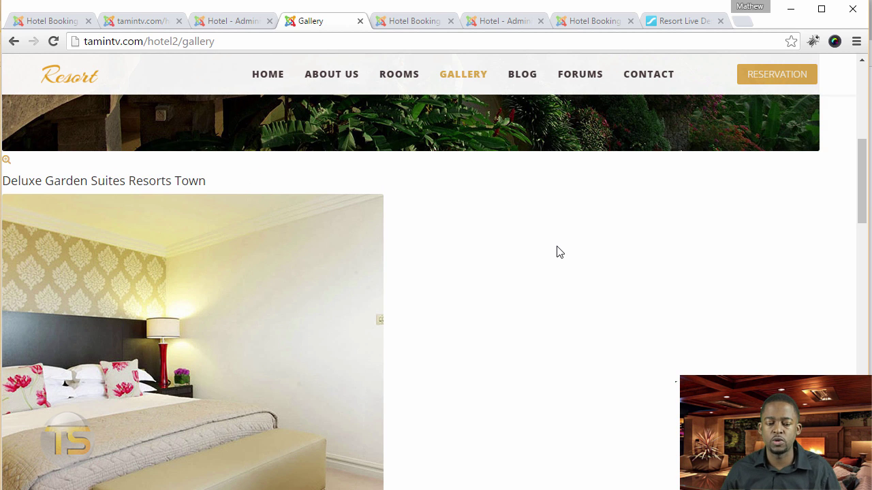
pyautogui.click(56, 21)
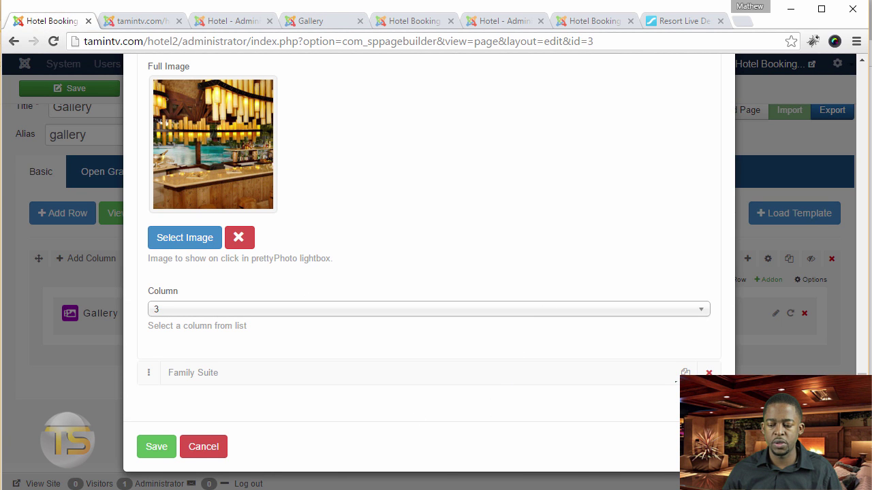
pyautogui.hotkey('ctrl', '4')
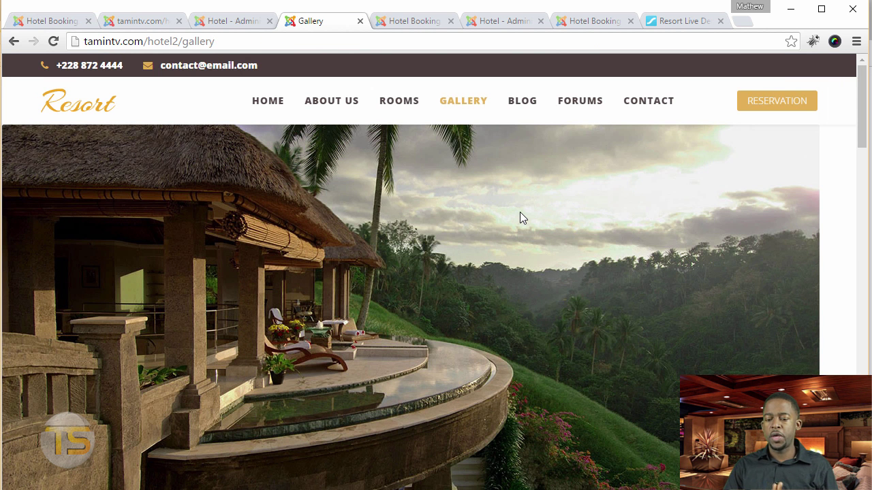